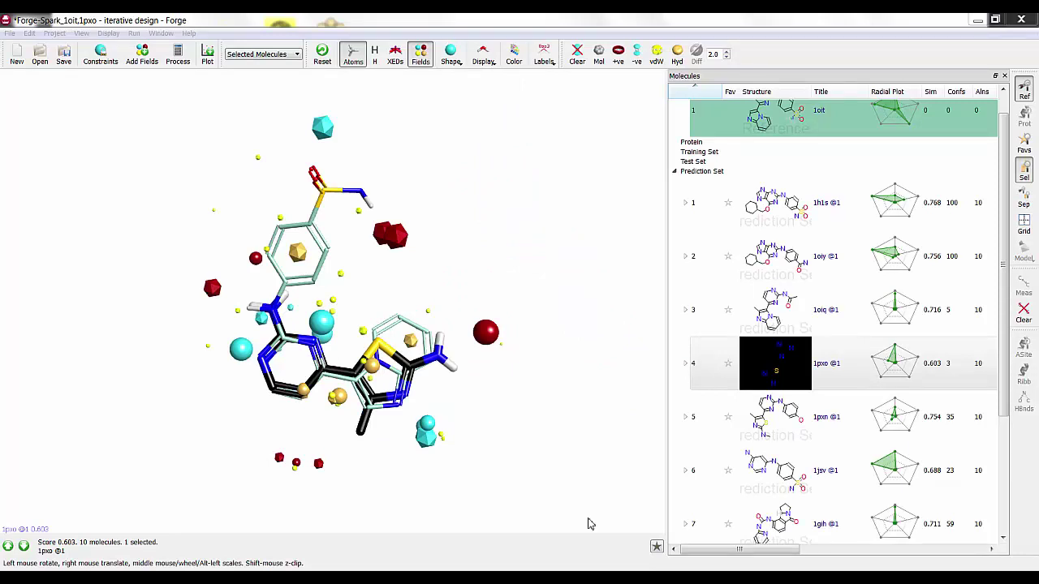
# Step: Display the 1pxo alignment together with the 1oit reference and copy the displayed molecules in 3D
pyautogui.click(779, 122)
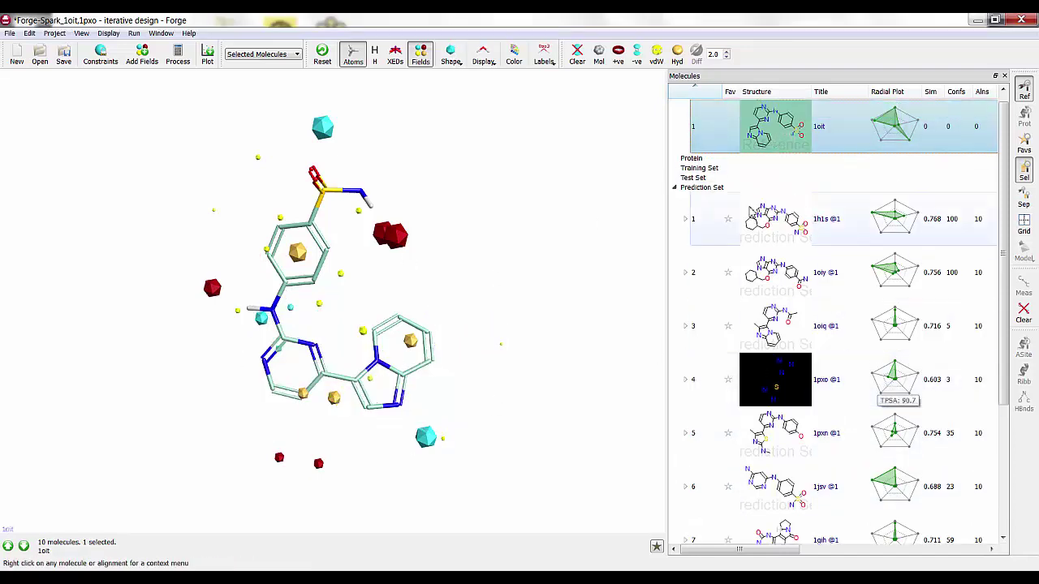
pyautogui.moveTo(913, 480)
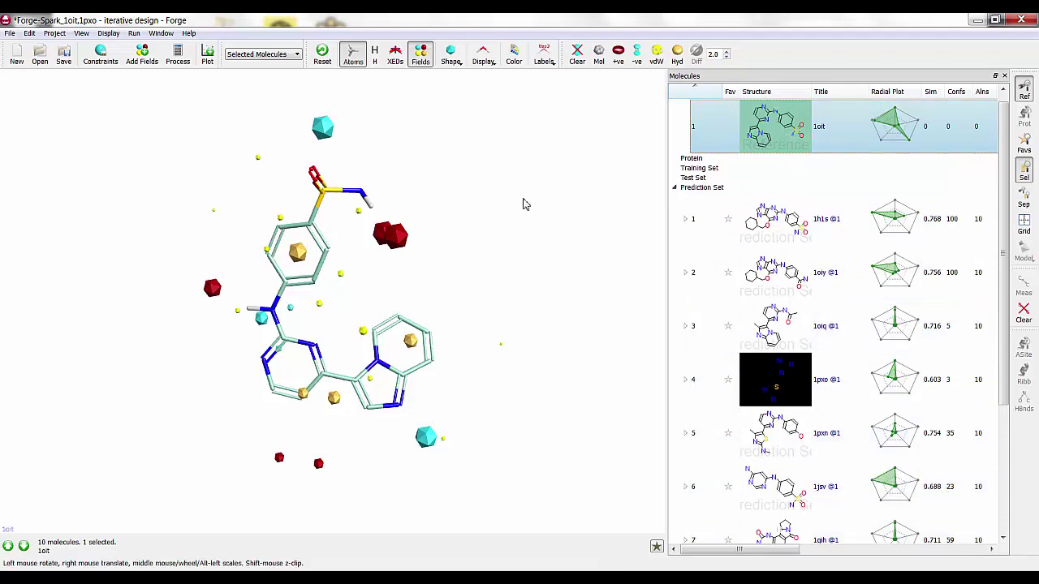
pyautogui.click(853, 382)
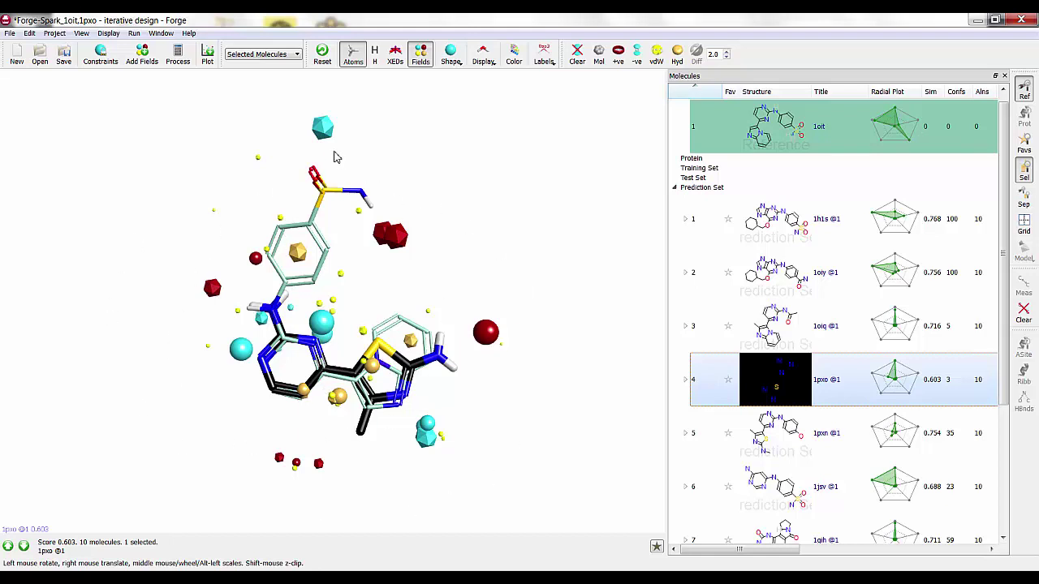
pyautogui.click(29, 34)
pyautogui.moveTo(104, 48)
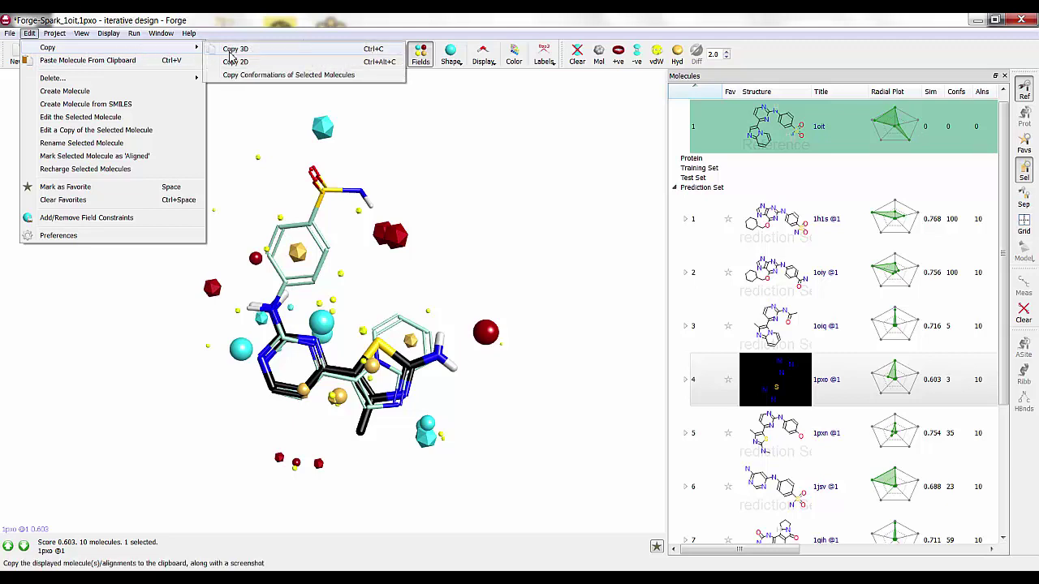
pyautogui.click(231, 50)
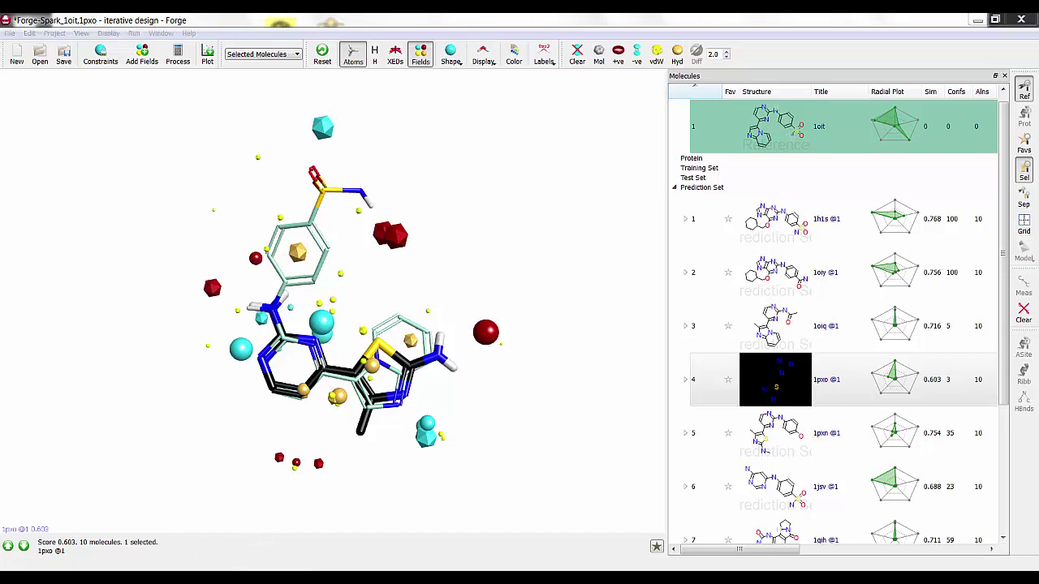
# Step: Switch to Spark and paste the copied molecules into a new wizard experiment
pyautogui.click(267, 534)
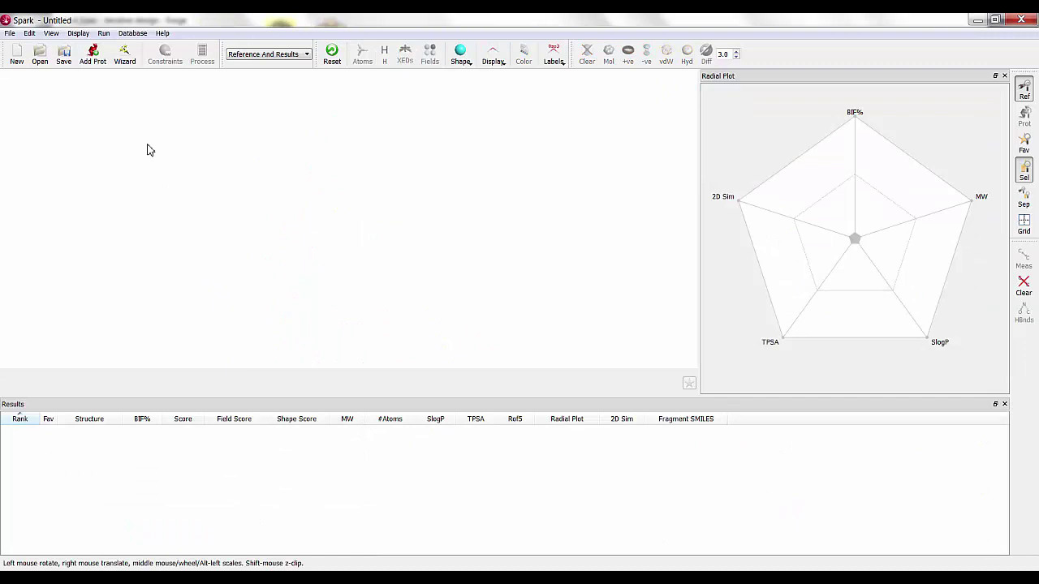
pyautogui.click(124, 56)
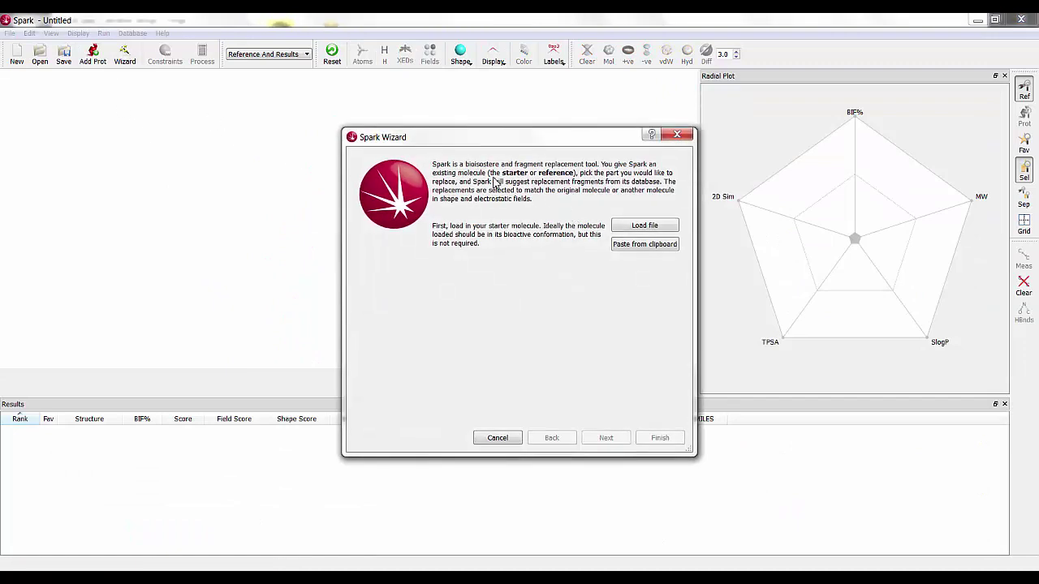
pyautogui.click(648, 245)
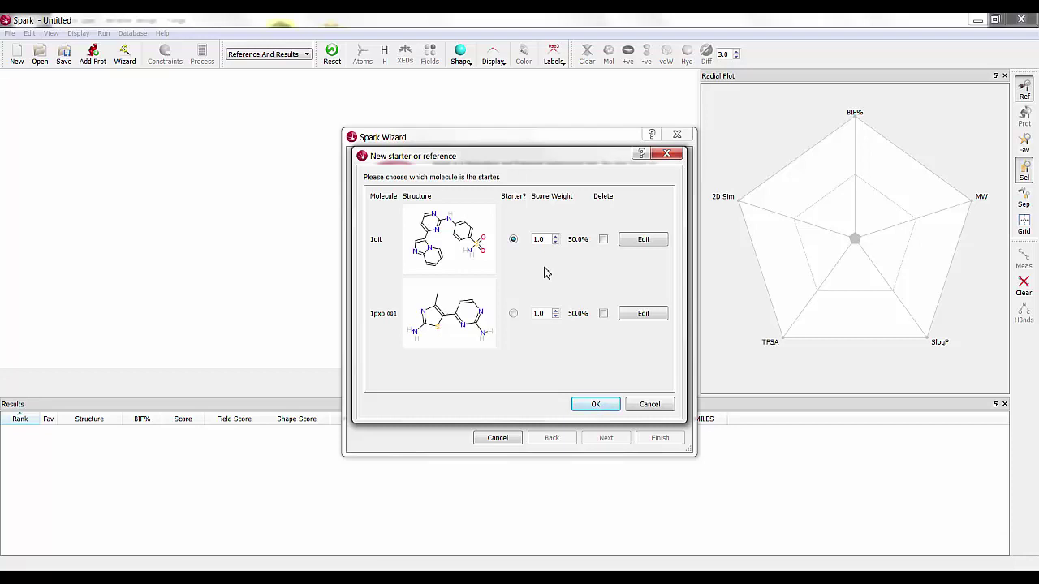
# Step: Make 1pxo the starter molecule, with score weights of 20% for 1pxo and 80% for 1oit
pyautogui.click(513, 314)
pyautogui.click(512, 314)
pyautogui.doubleClick(537, 313)
pyautogui.write('20')
pyautogui.doubleClick(537, 239)
pyautogui.write('80')
pyautogui.click(595, 404)
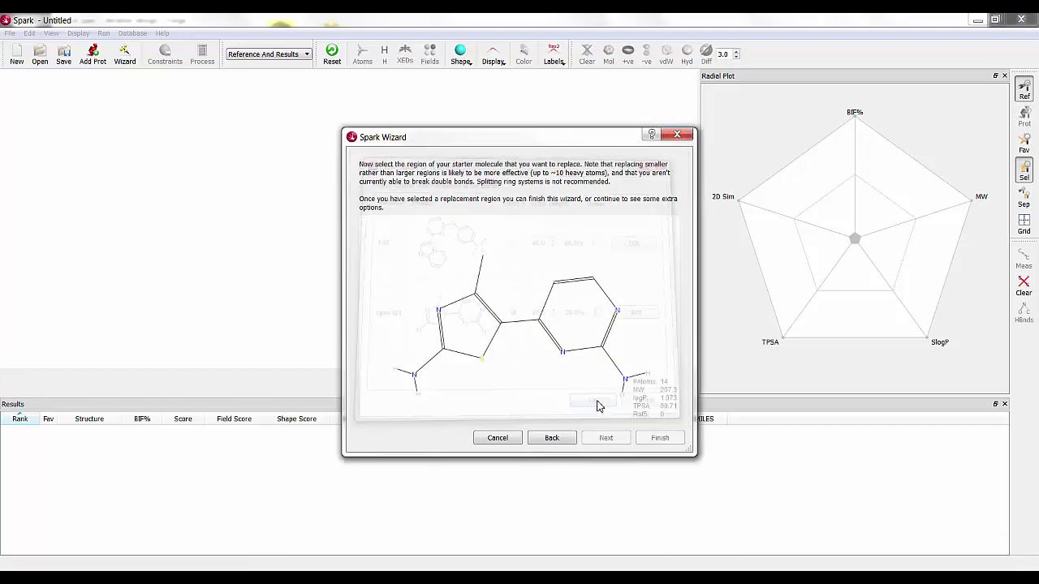
# Step: Select the amine group on the pyrimidine ring as the region to replace, allowing any atom type and no ring constraints
pyautogui.moveTo(670, 368)
pyautogui.mouseDown()
pyautogui.moveTo(622, 348)
pyautogui.moveTo(604, 382)
pyautogui.moveTo(637, 414)
pyautogui.moveTo(649, 375)
pyautogui.mouseUp()
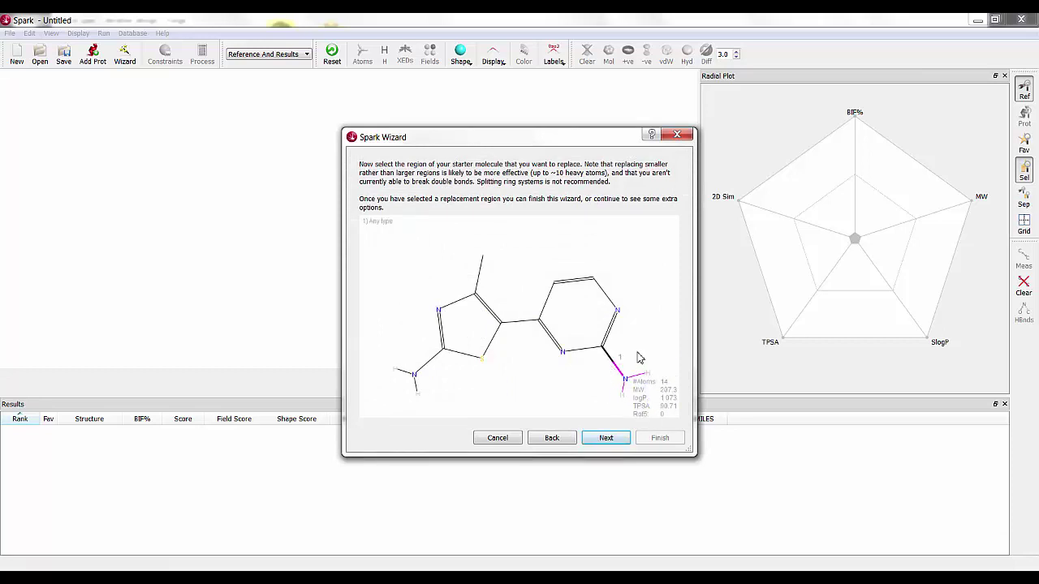
pyautogui.click(608, 436)
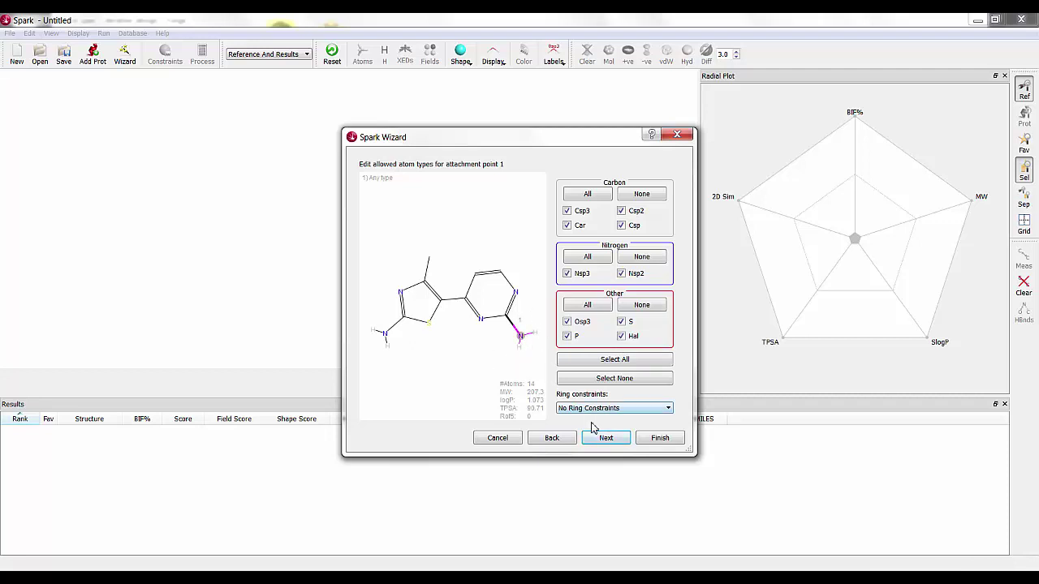
pyautogui.click(614, 444)
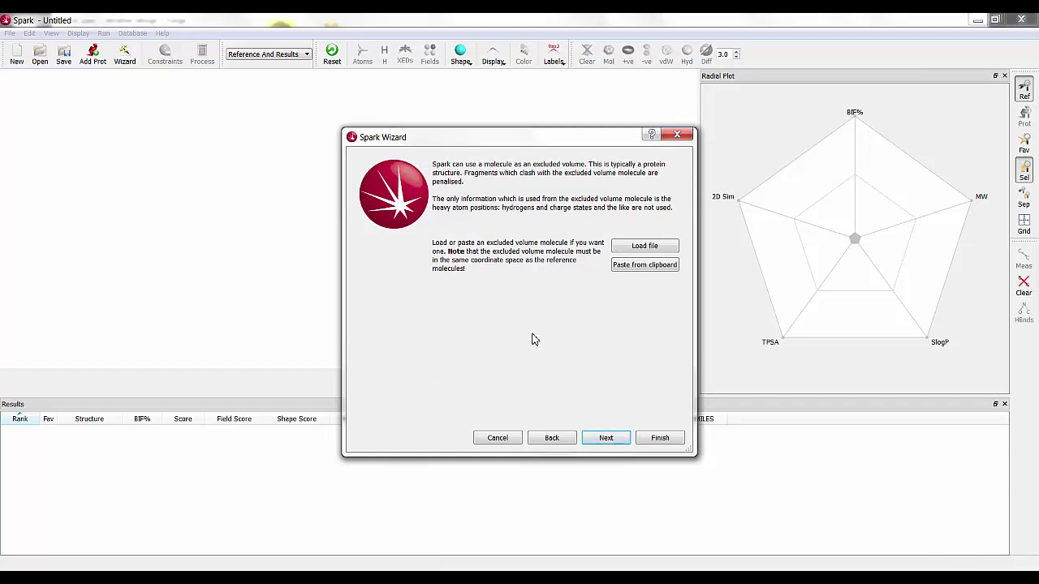
# Step: Finish the wizard without an excluded volume or field constraints, after inspecting the field points of both references
pyautogui.click(615, 441)
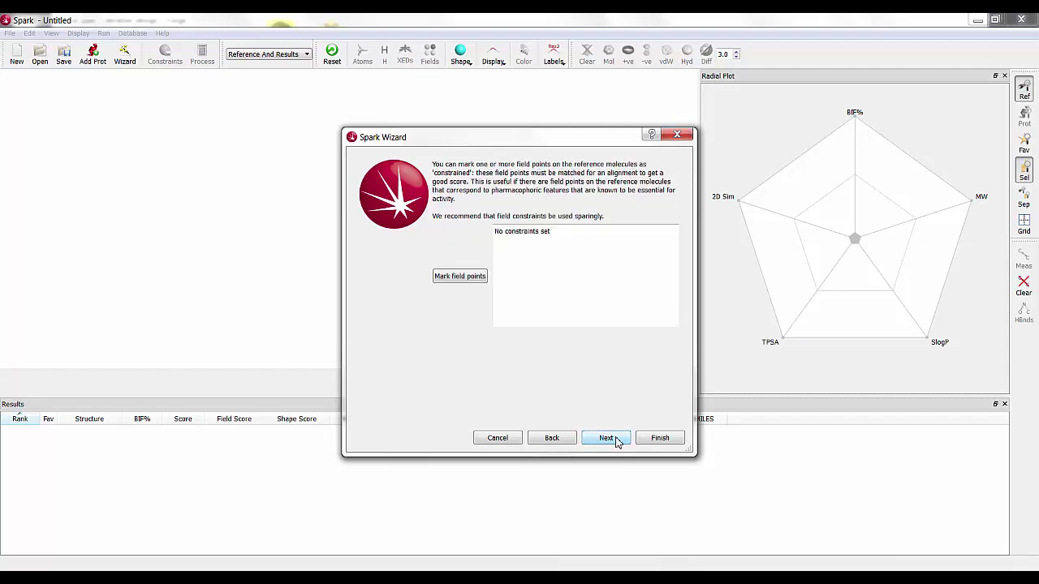
pyautogui.click(442, 280)
pyautogui.moveTo(676, 378); pyautogui.dragTo(486, 366)
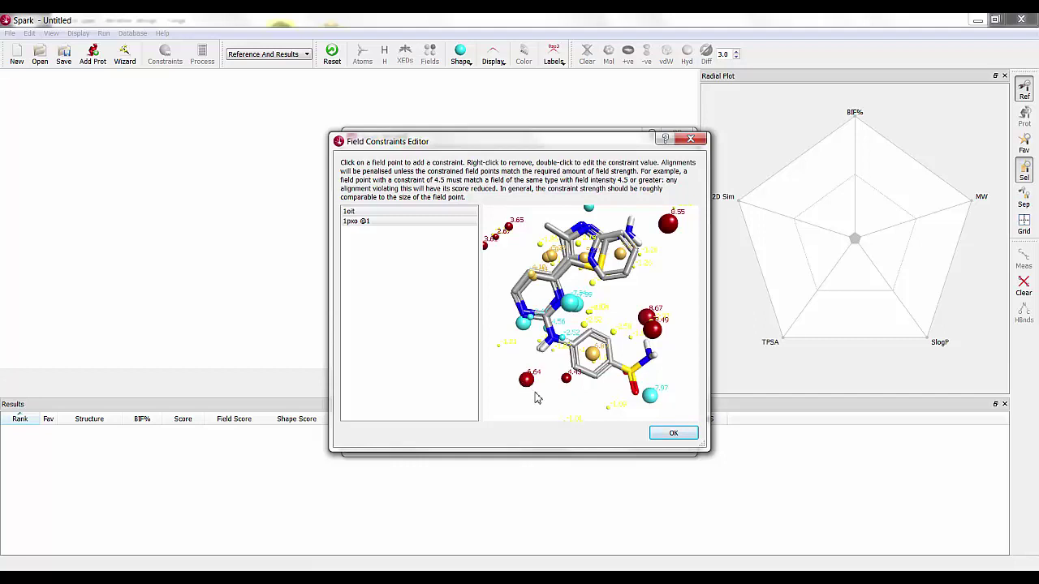
pyautogui.click(675, 436)
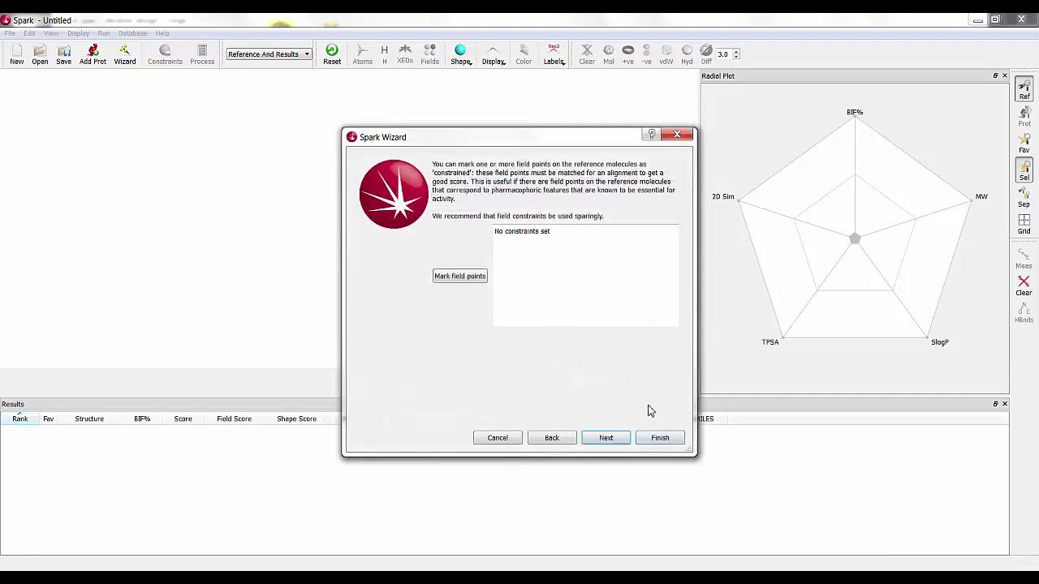
pyautogui.click(606, 438)
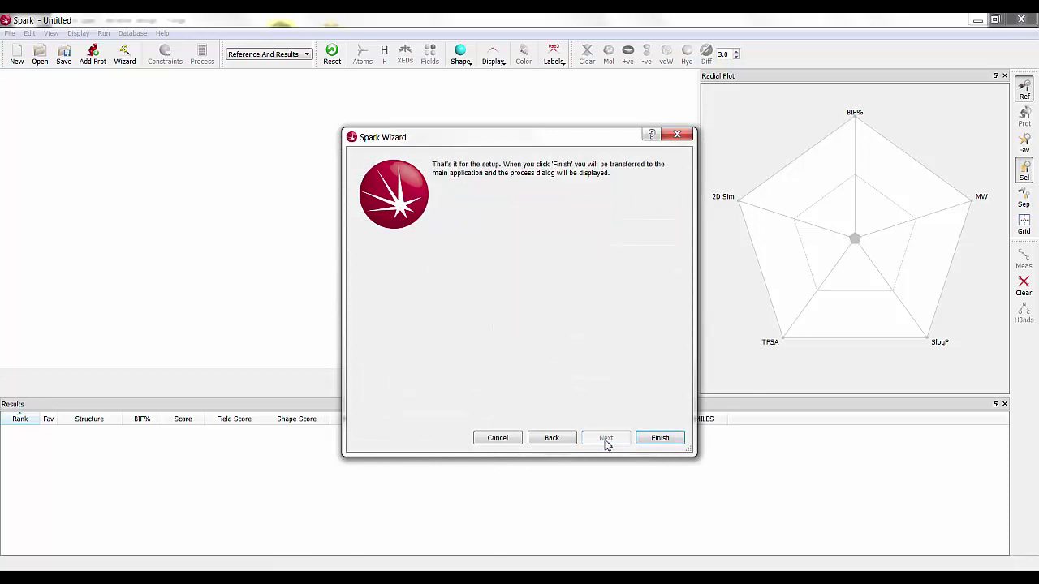
pyautogui.click(659, 439)
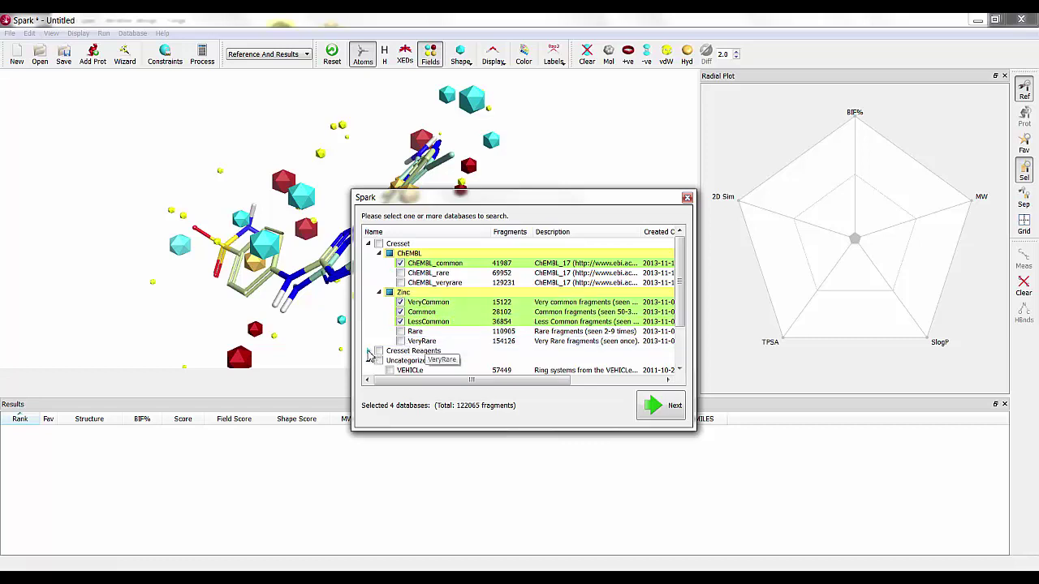
# Step: Review the Cresset Reagents databases and accept ChEMBL_common plus Zinc VeryCommon, Common and LessCommon for the search
pyautogui.click(368, 351)
pyautogui.scroll(-2, 452, 333)
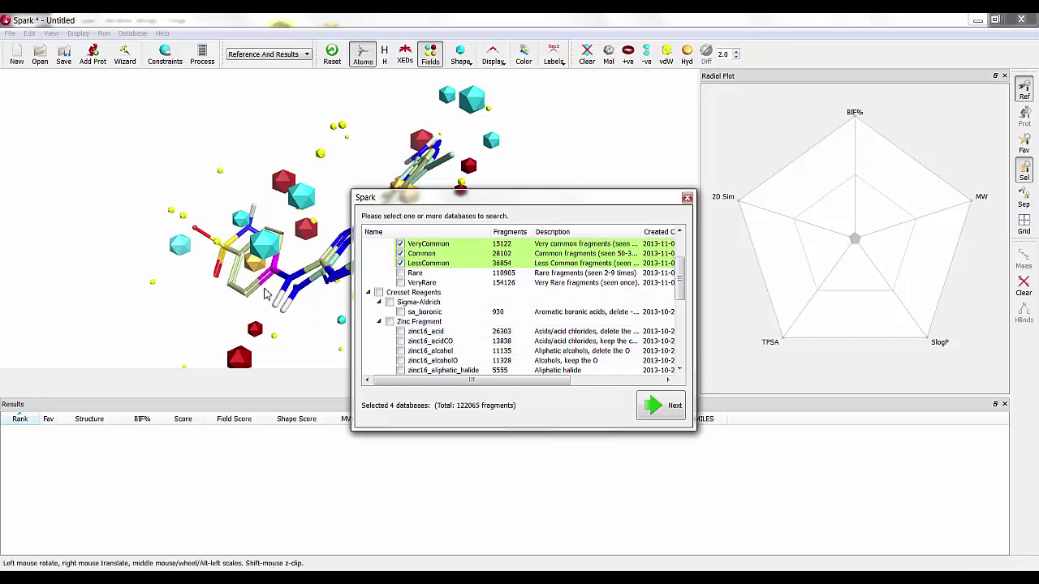
pyautogui.scroll(-3, 486, 322)
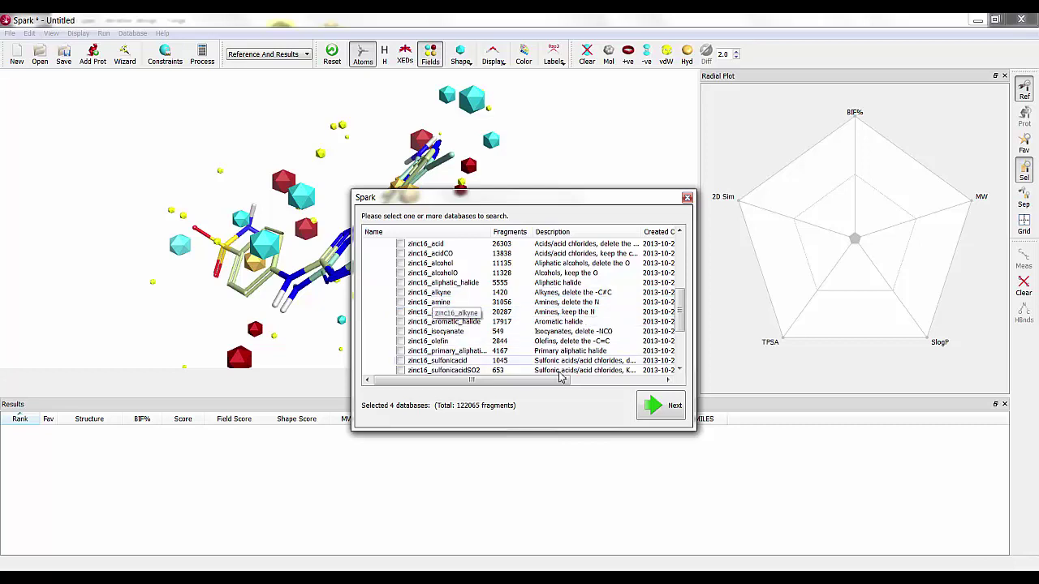
pyautogui.click(653, 405)
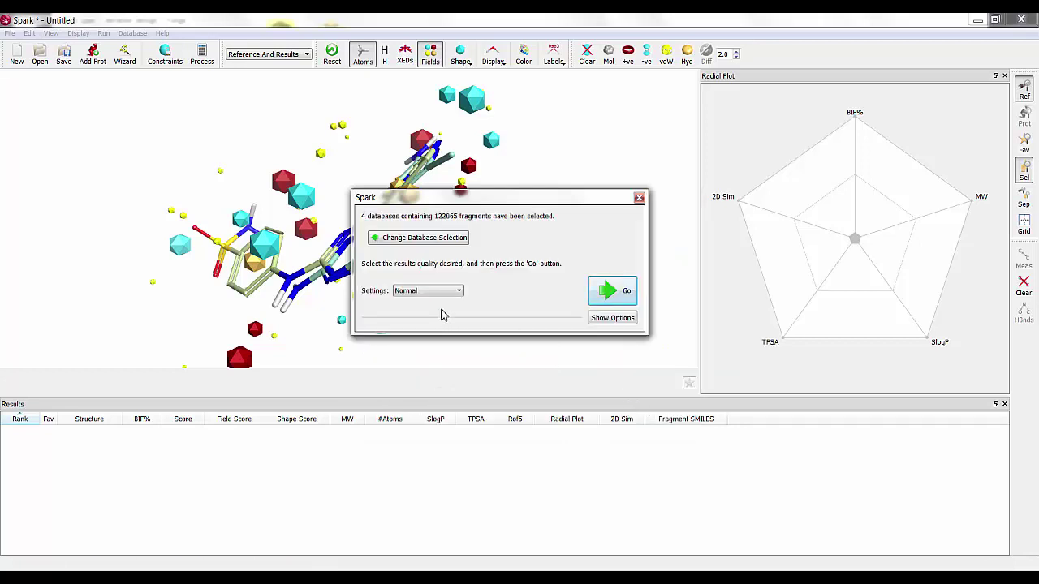
# Step: Disable the automatic constraint of fragment size, review the scoring options and start the search
pyautogui.click(609, 319)
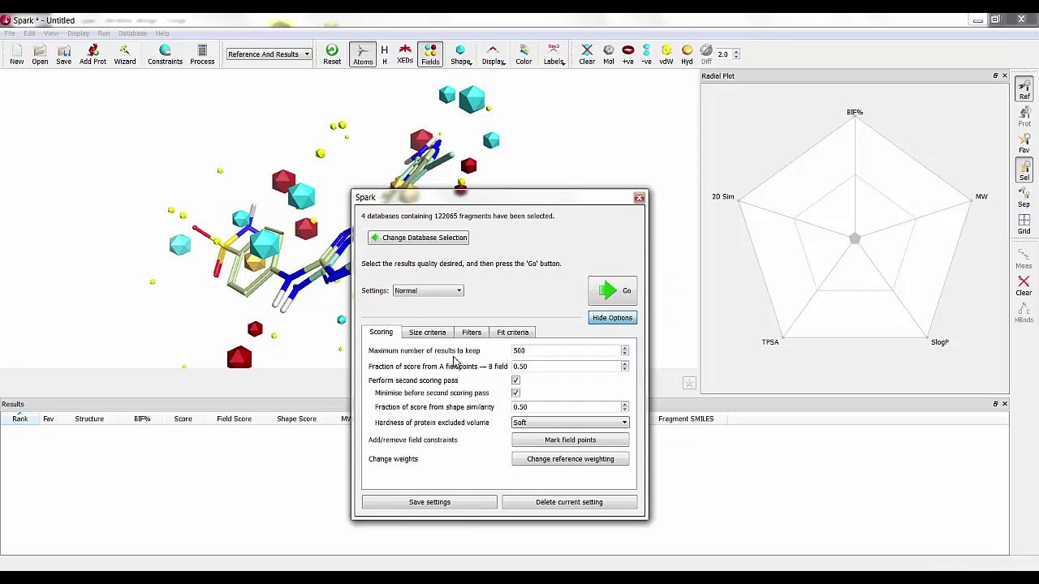
pyautogui.click(440, 332)
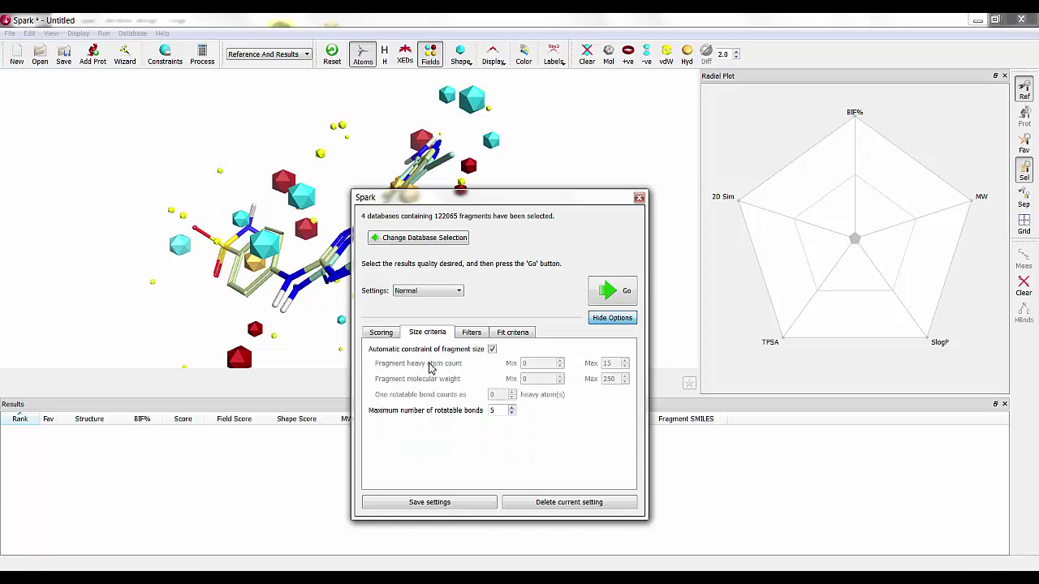
pyautogui.click(492, 348)
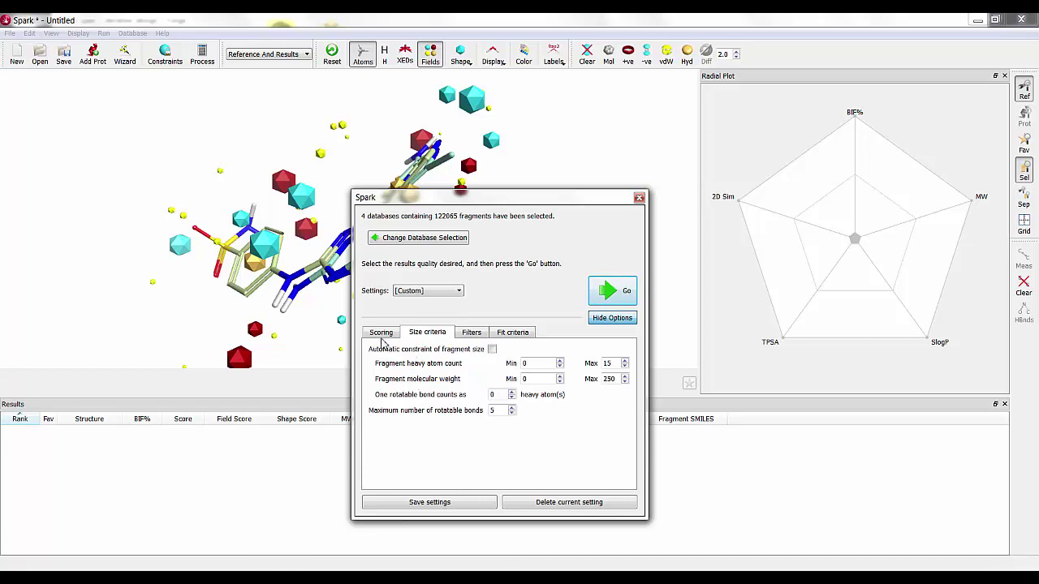
pyautogui.click(382, 335)
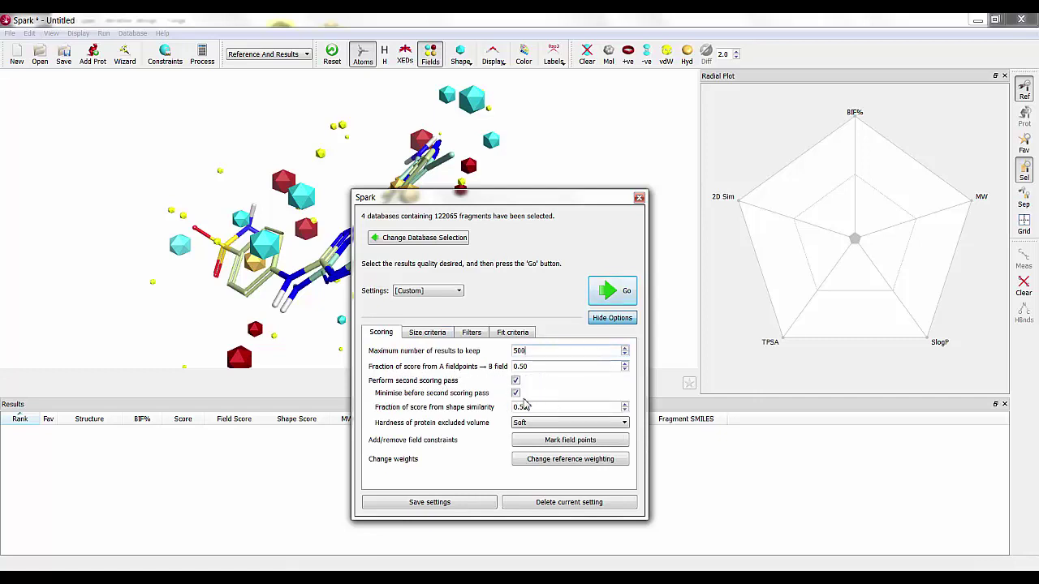
pyautogui.click(625, 294)
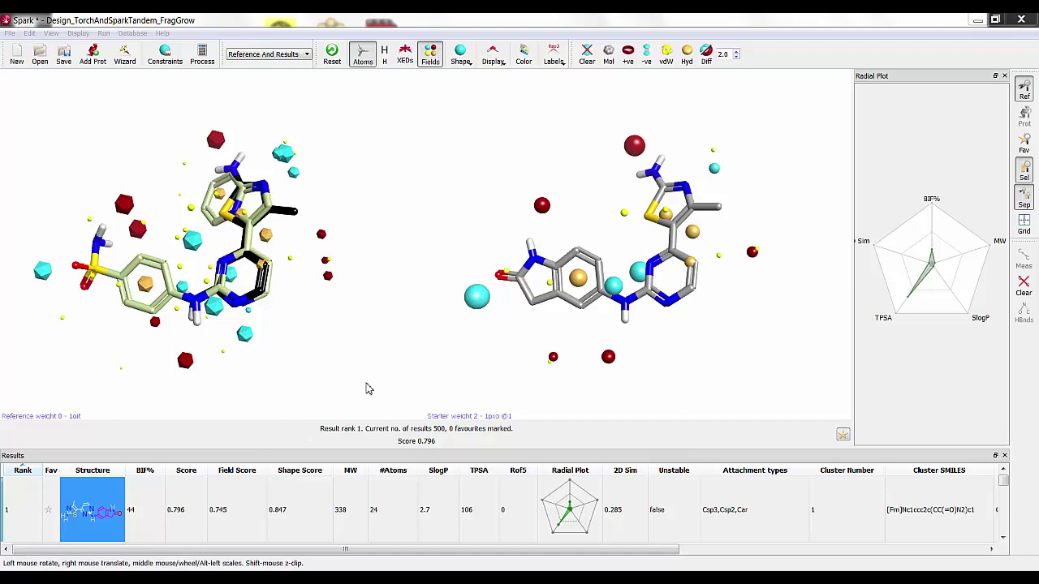
# Step: Examine the top-ranked results one by one against the references, down to rank 12 and back to rank 1
pyautogui.click(123, 501)
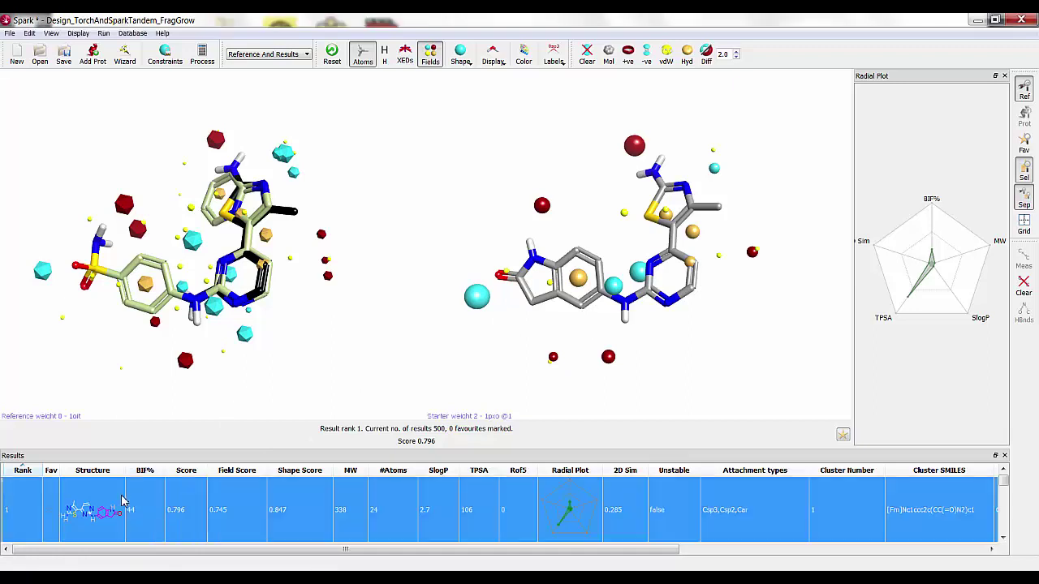
pyautogui.press('Down')
pyautogui.press('Down')
pyautogui.press('Down')
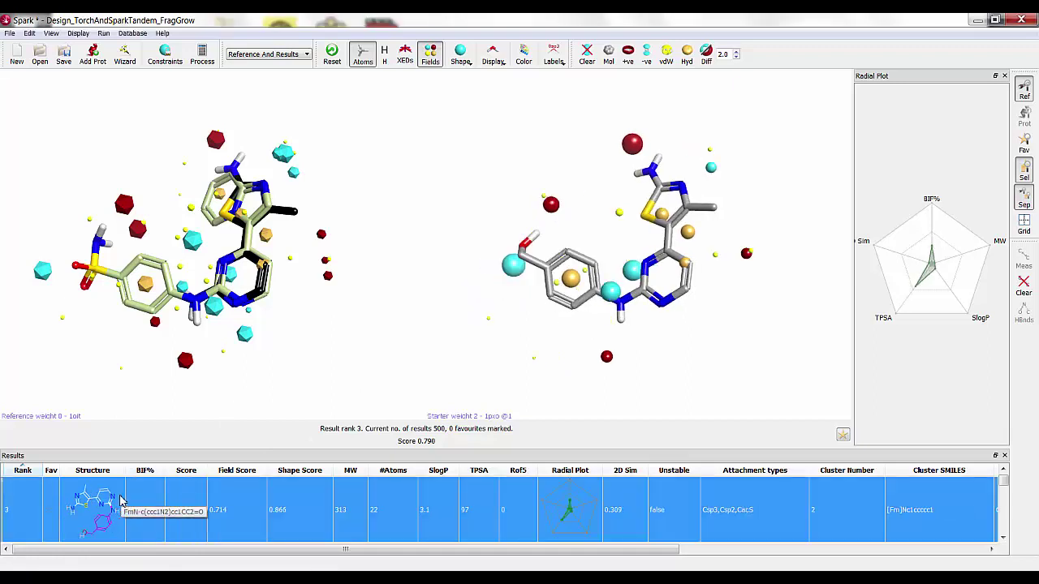
pyautogui.press('Down')
pyautogui.press('Down')
pyautogui.press('Down')
pyautogui.press('Down')
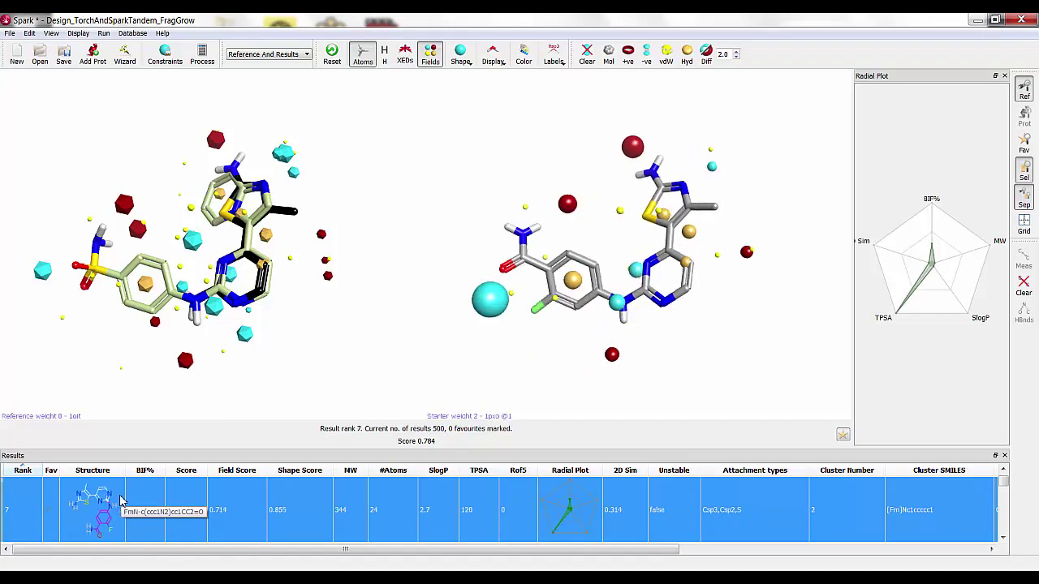
pyautogui.press('Down')
pyautogui.press('Down')
pyautogui.press('Up')
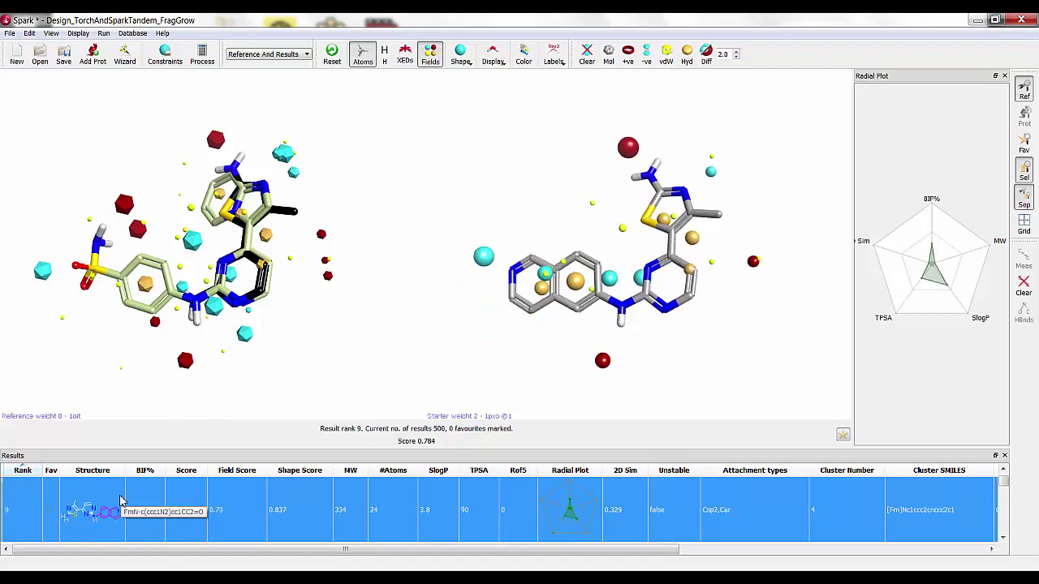
pyautogui.press('Down')
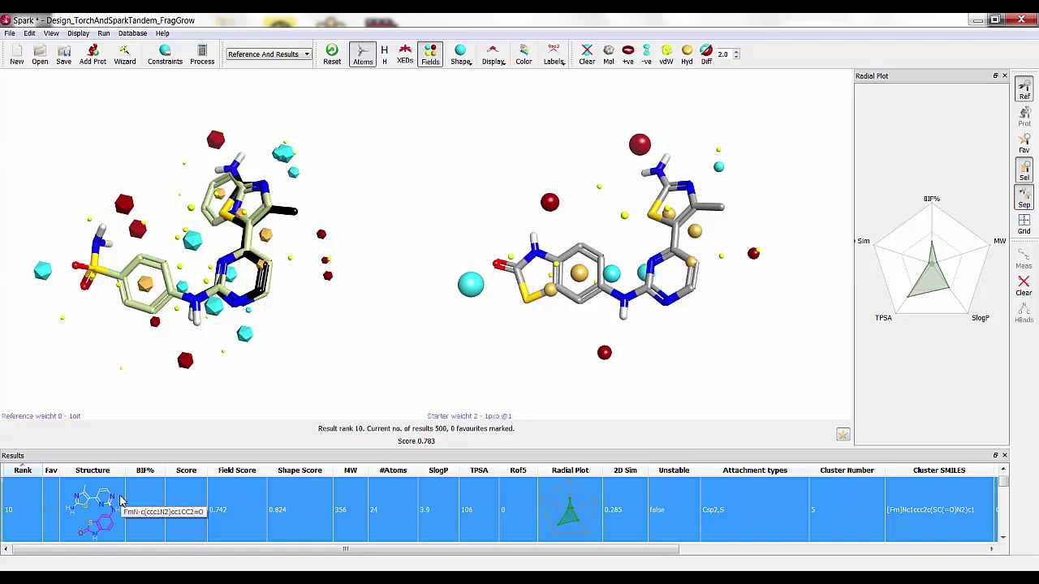
pyautogui.press('Down')
pyautogui.press('Down')
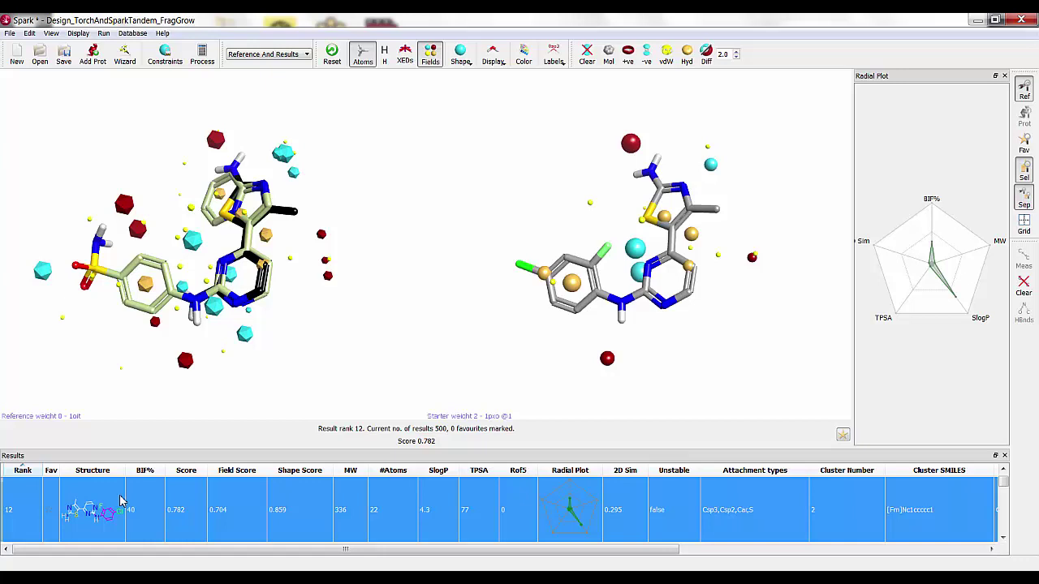
pyautogui.press('Up')
pyautogui.press('Home')
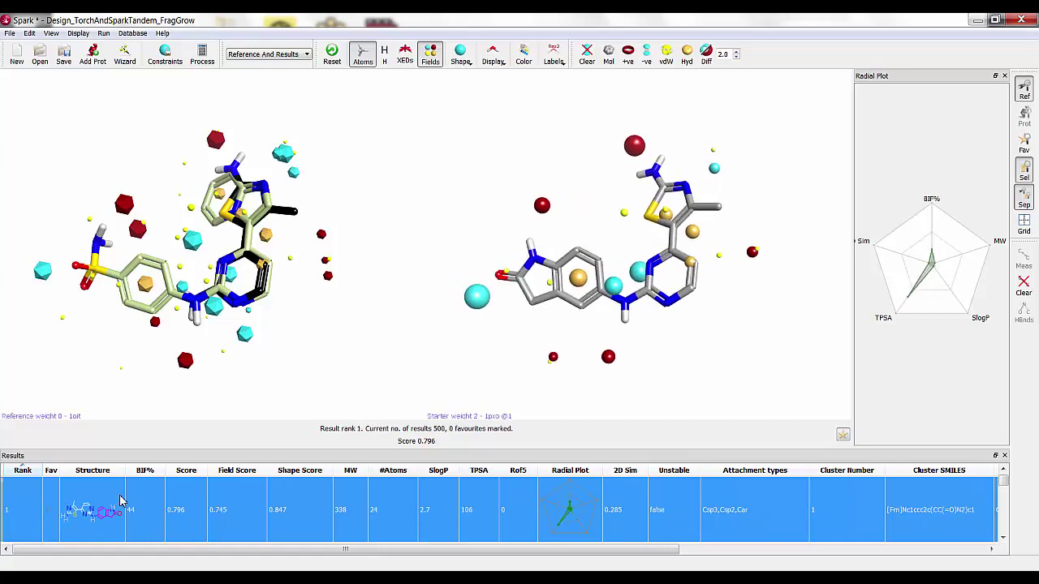
# Step: Mark the results at rank 1 and rank 3 as favourites
pyautogui.click(50, 514)
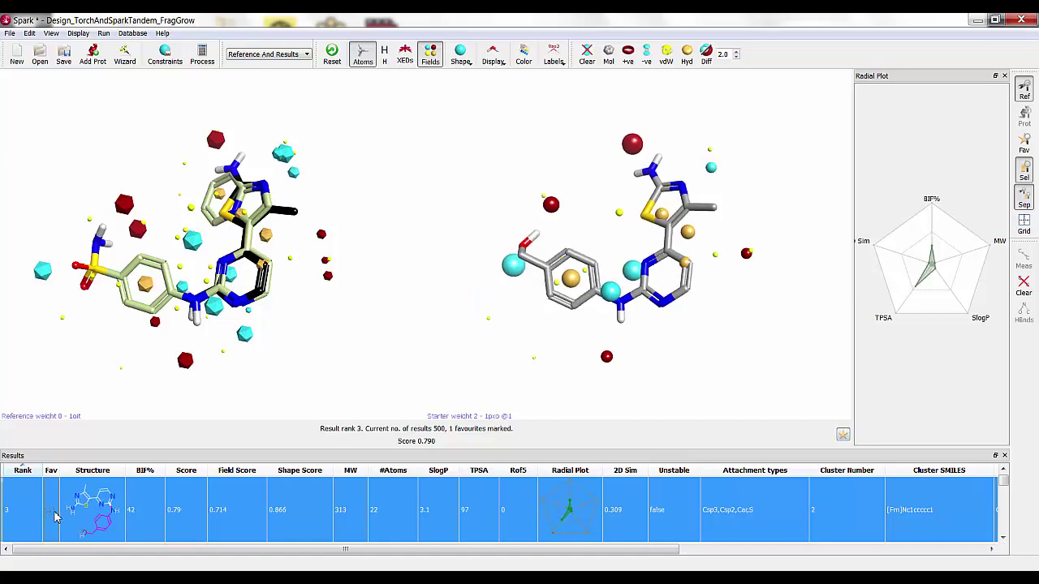
pyautogui.click(47, 513)
# Step: Open the export options for the results
pyautogui.click(30, 34)
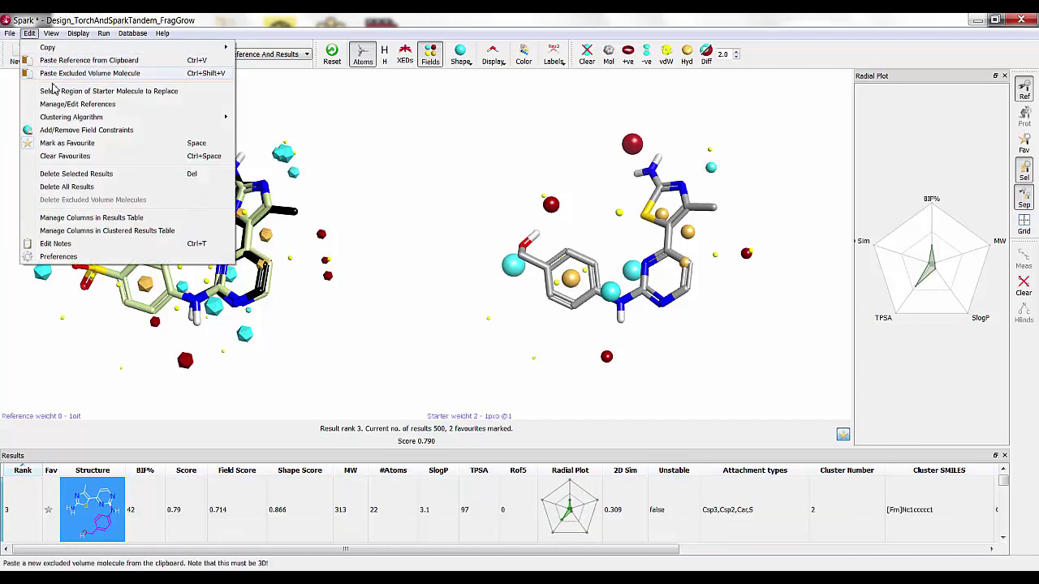
pyautogui.click(10, 33)
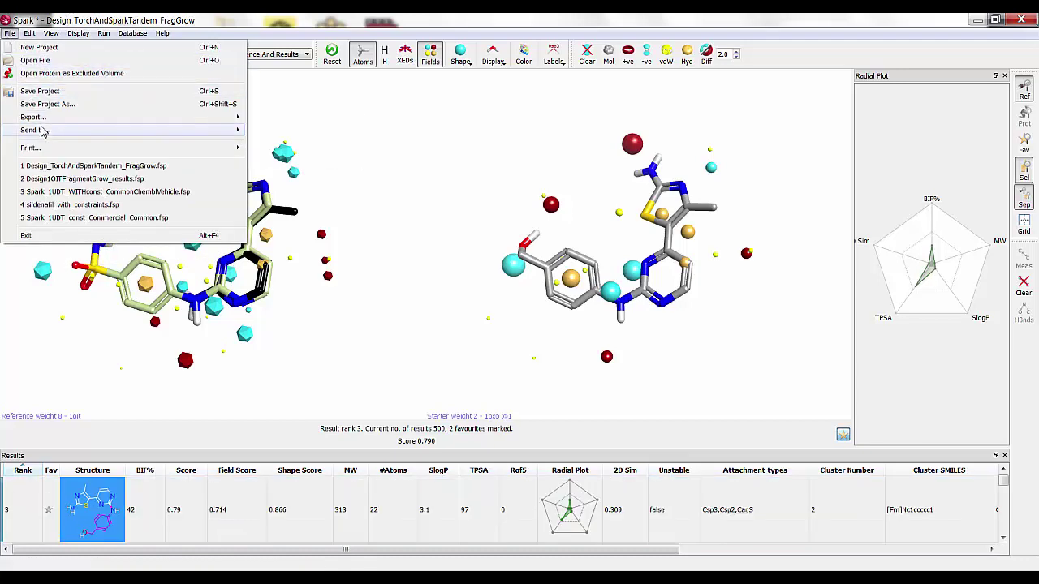
pyautogui.moveTo(43, 122)
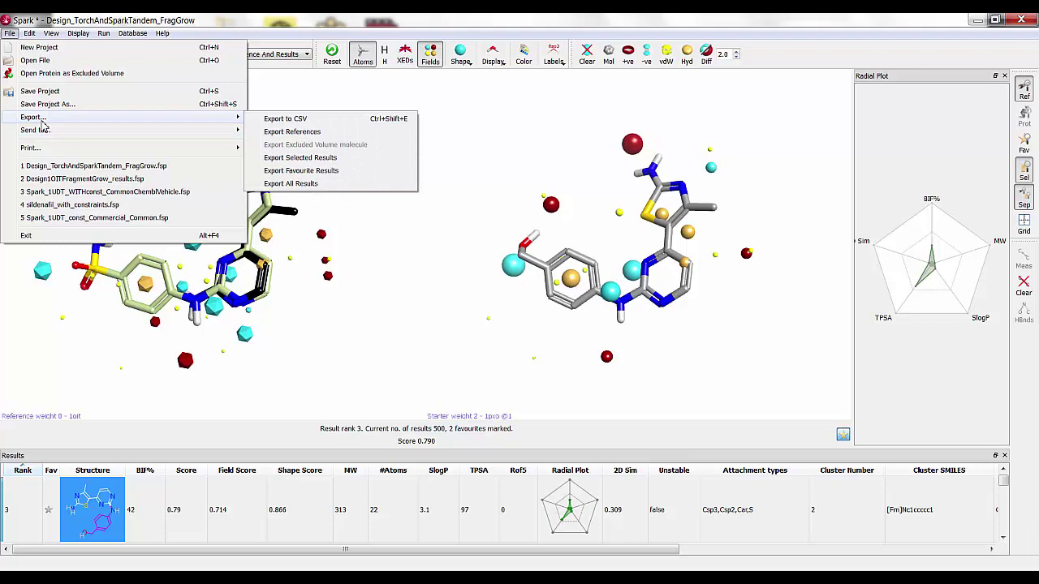